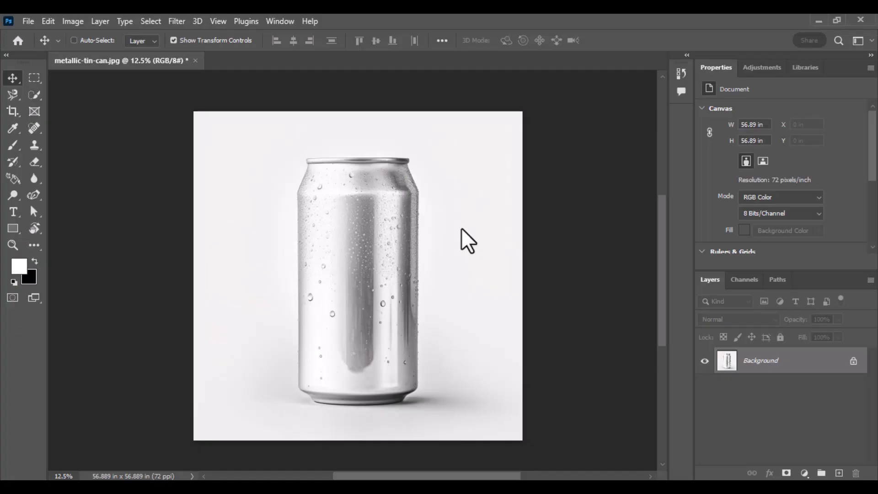
- Draw a rectangle shape over the can's body and give it a maroon fill
key(ctrl+plus)
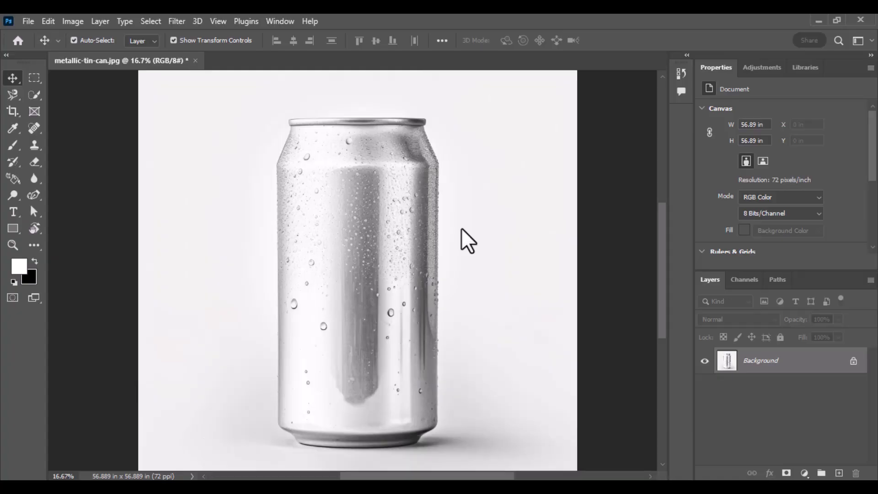
scroll(627, 353, right, 2)
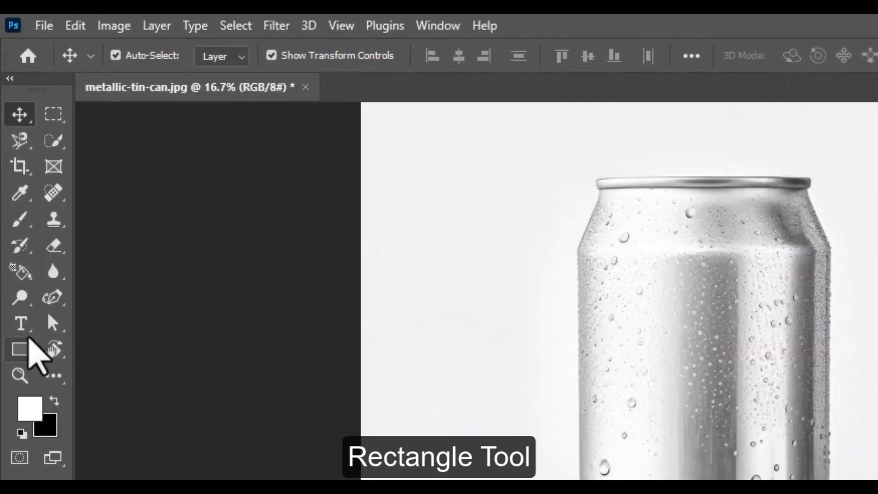
right_click(30, 341)
click(98, 349)
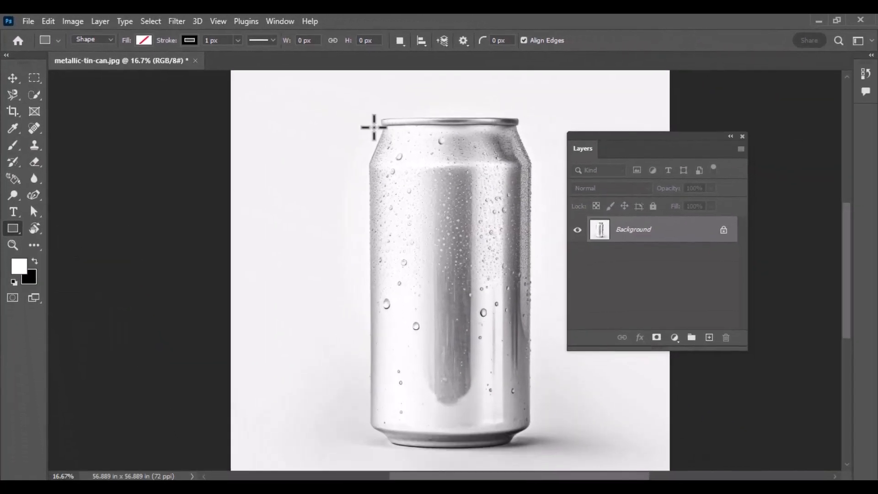
drag(366, 125, 537, 453)
click(524, 277)
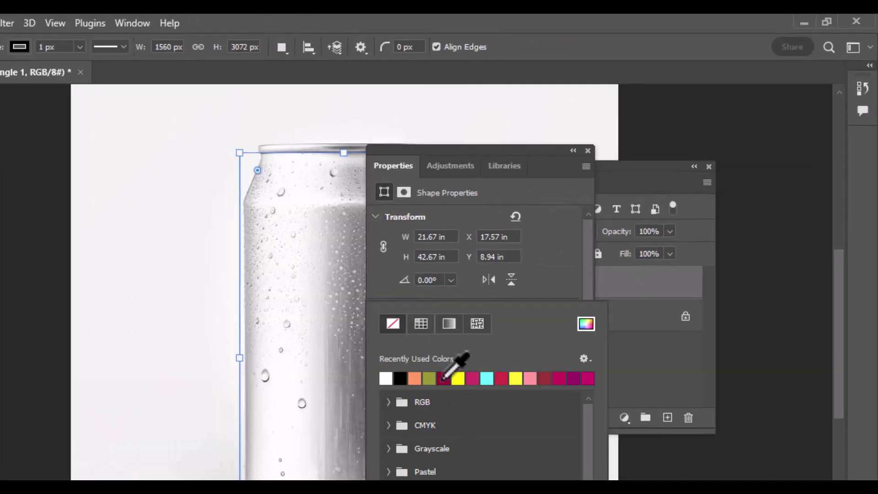
click(443, 378)
click(425, 354)
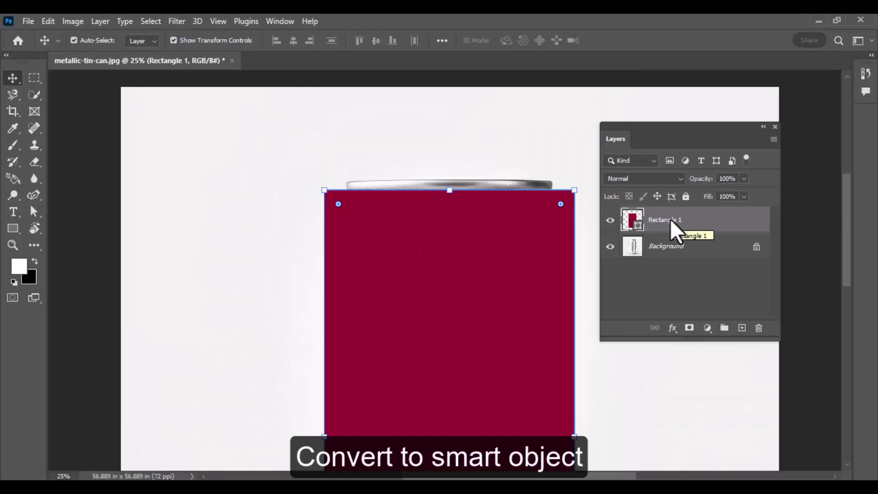
- Convert Rectangle 1 to a smart object and rename it 'Place Design Here'
right_click(659, 219)
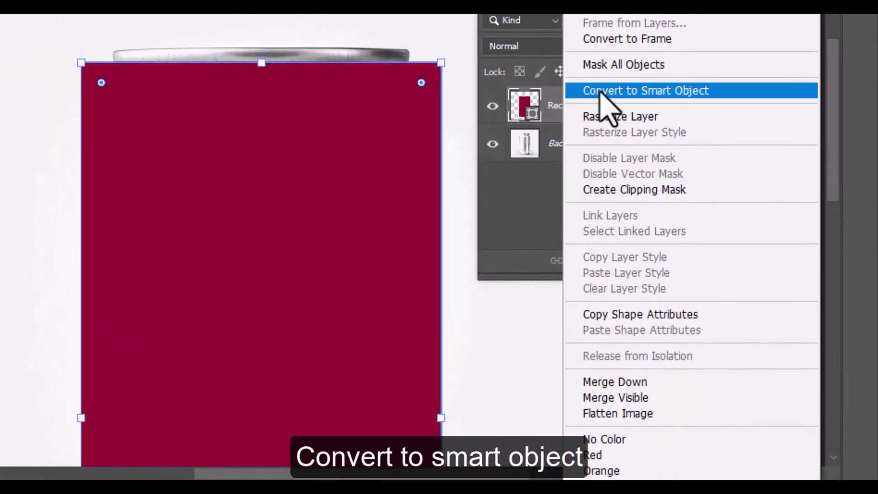
click(600, 92)
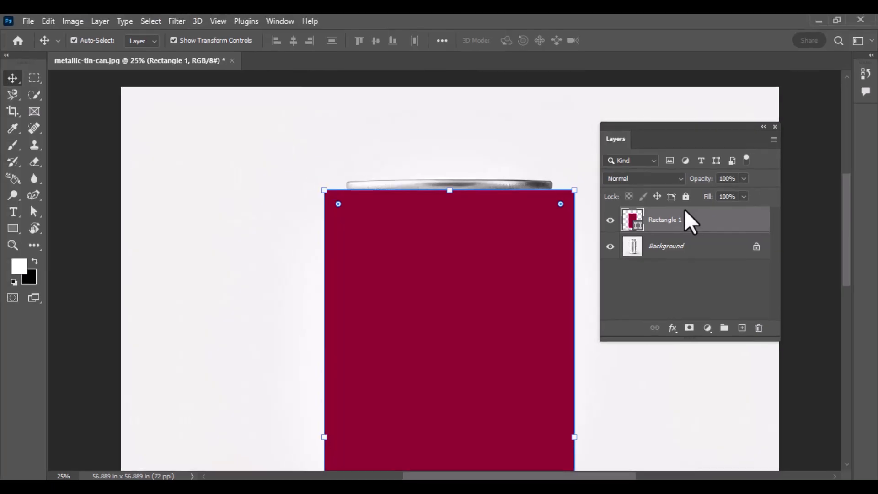
double_click(667, 219)
text(P)
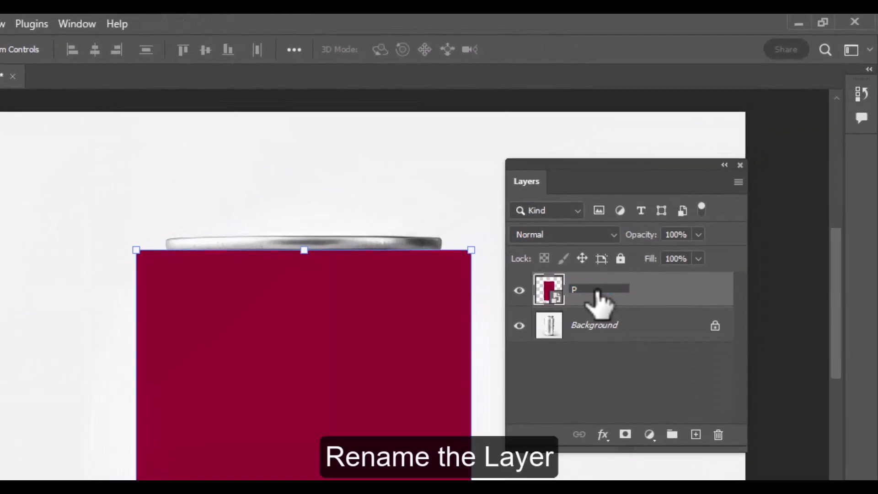
text(lace Design Here)
- Lower the Place Design Here layer's opacity to 63% so the can shows through
click(698, 234)
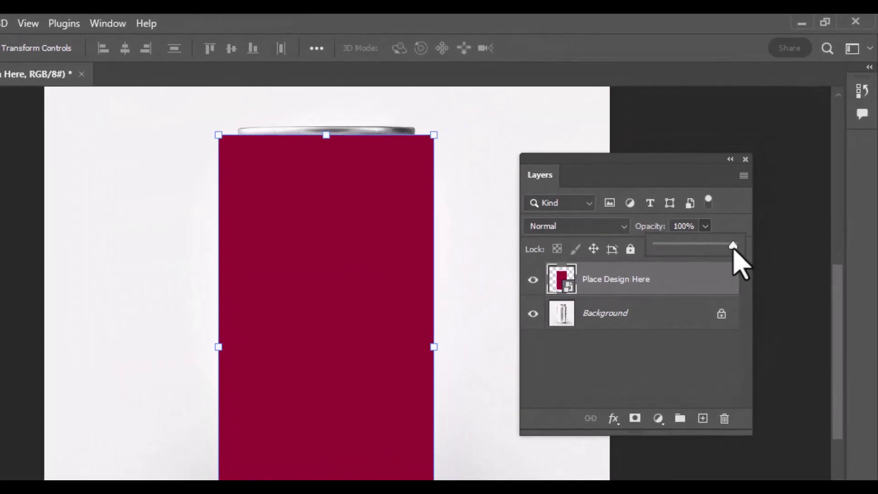
drag(733, 248, 704, 251)
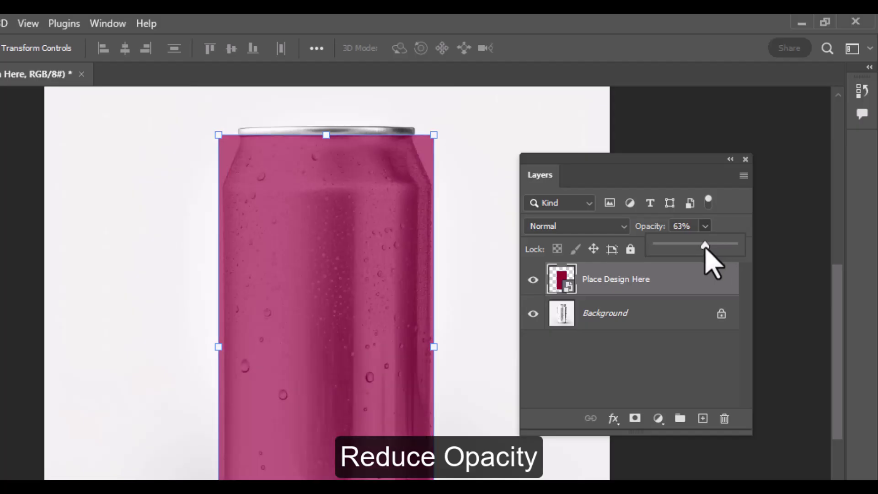
click(695, 281)
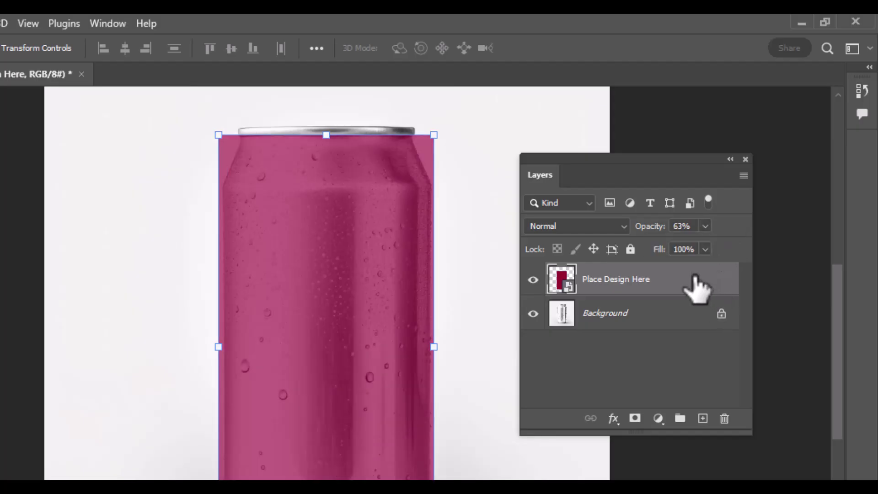
key(ctrl+t)
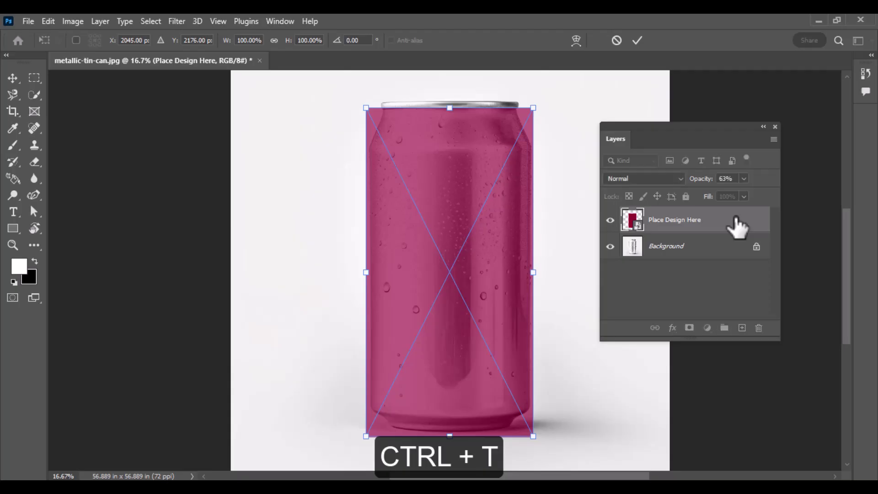
- Switch the transform to Warp and bend the label's bottom edge and corners to the can's base
key(ctrl+plus)
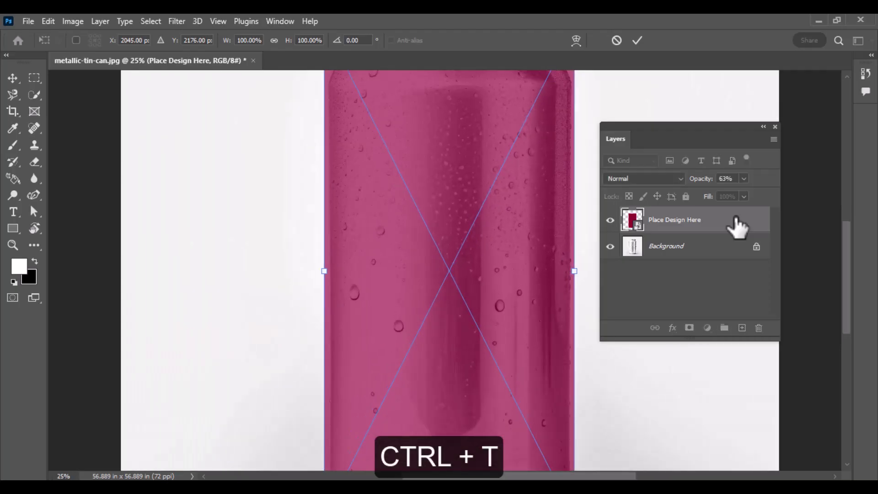
right_click(467, 200)
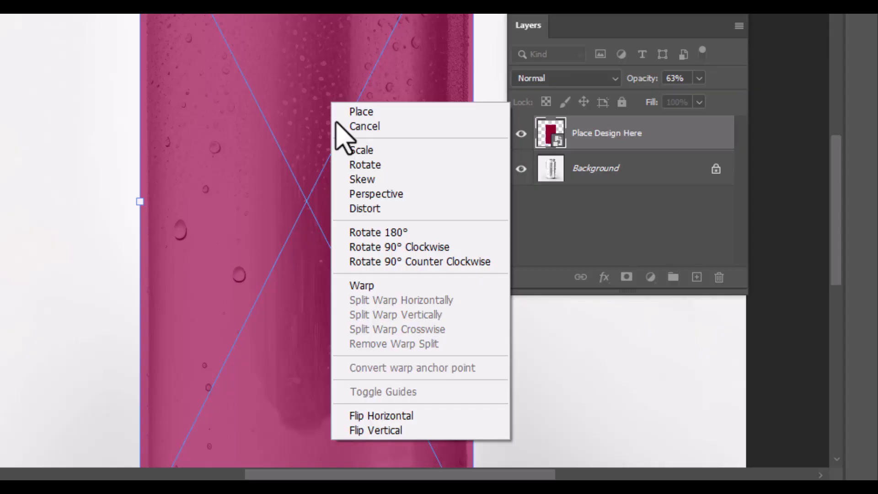
click(379, 285)
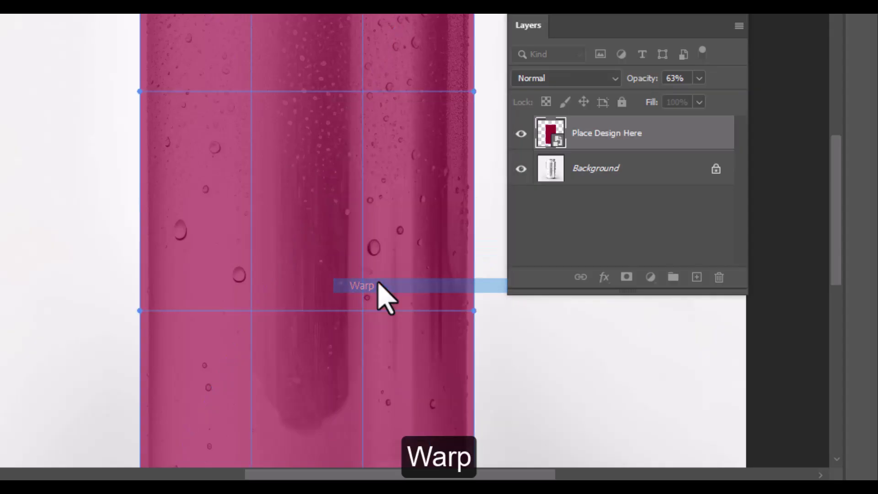
scroll(855, 372, down, 3)
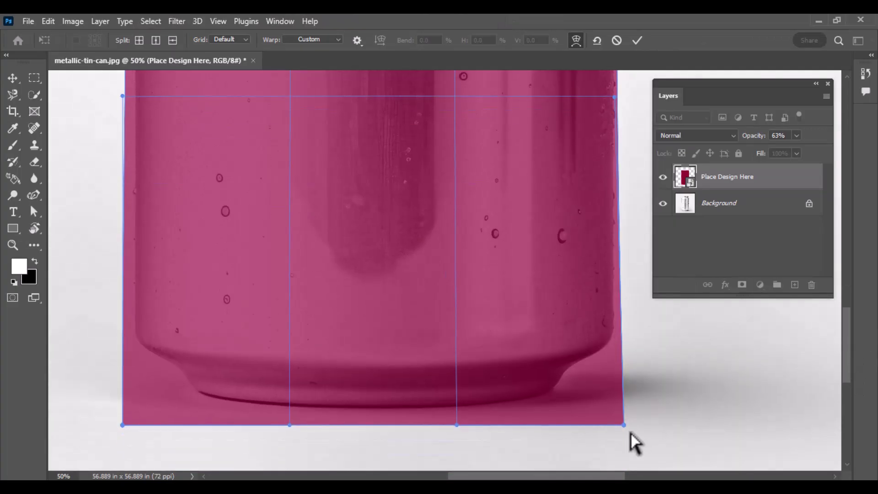
drag(622, 424, 611, 394)
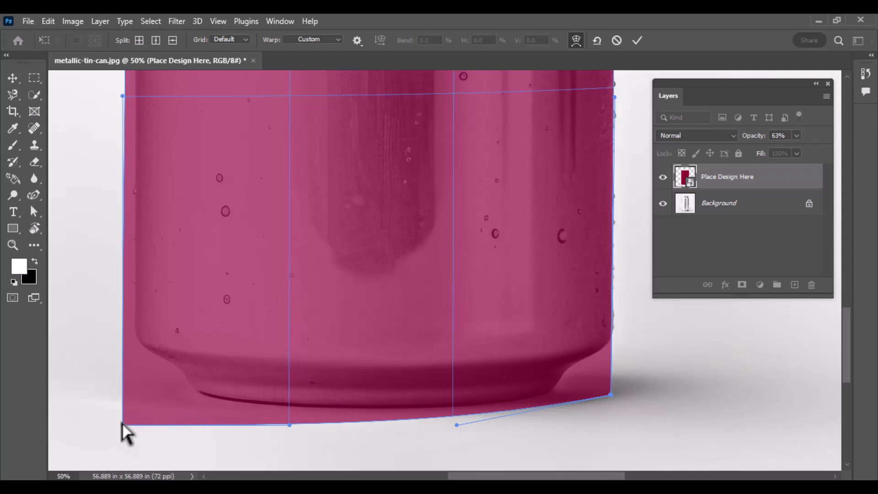
drag(123, 424, 135, 381)
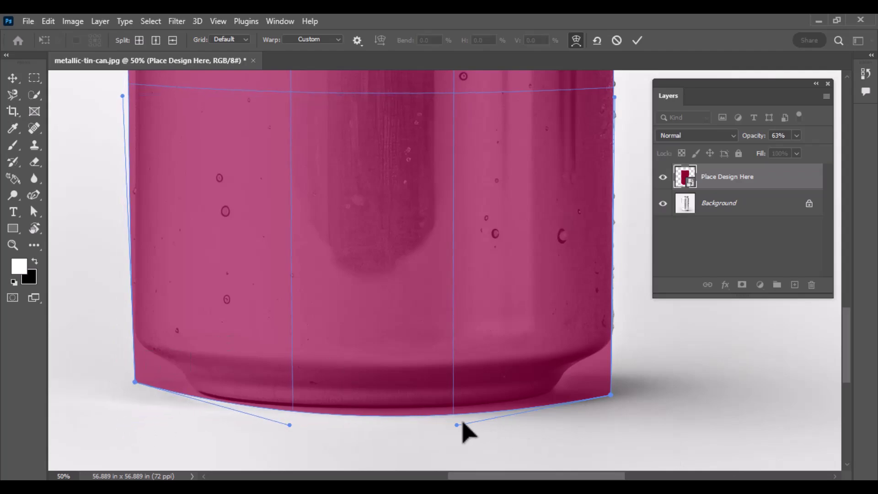
drag(457, 424, 447, 409)
drag(289, 424, 291, 417)
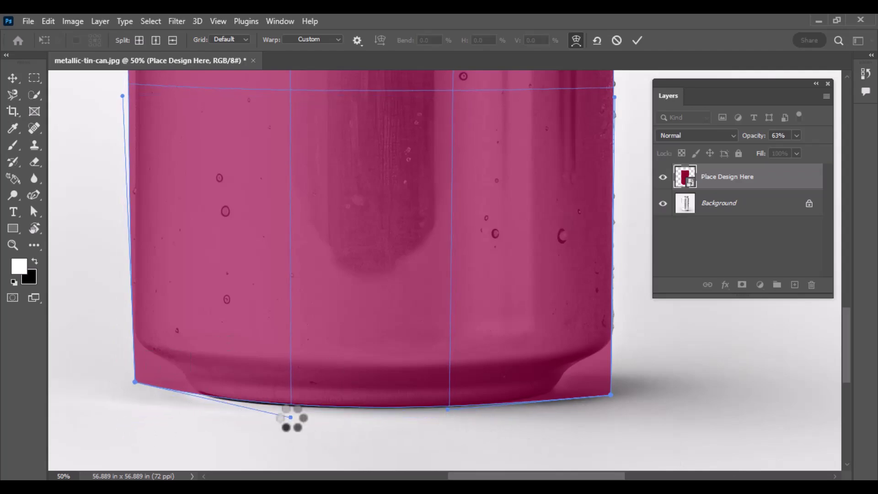
drag(611, 394, 613, 369)
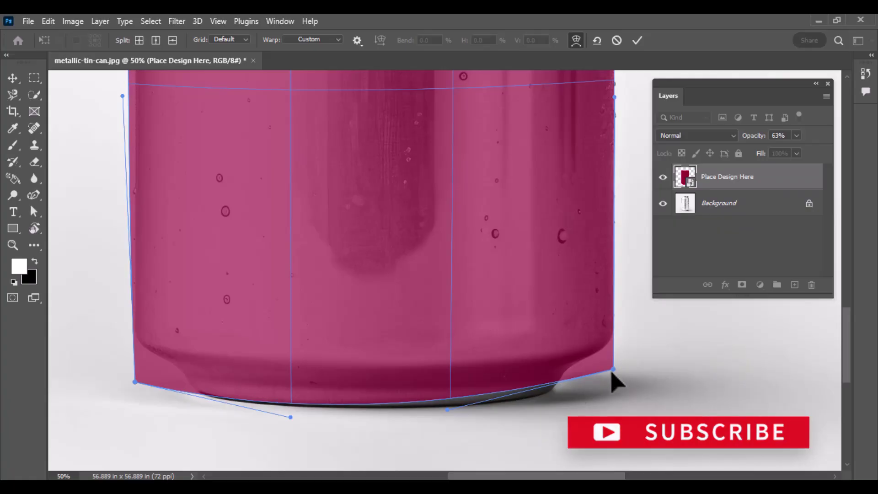
drag(613, 370, 614, 389)
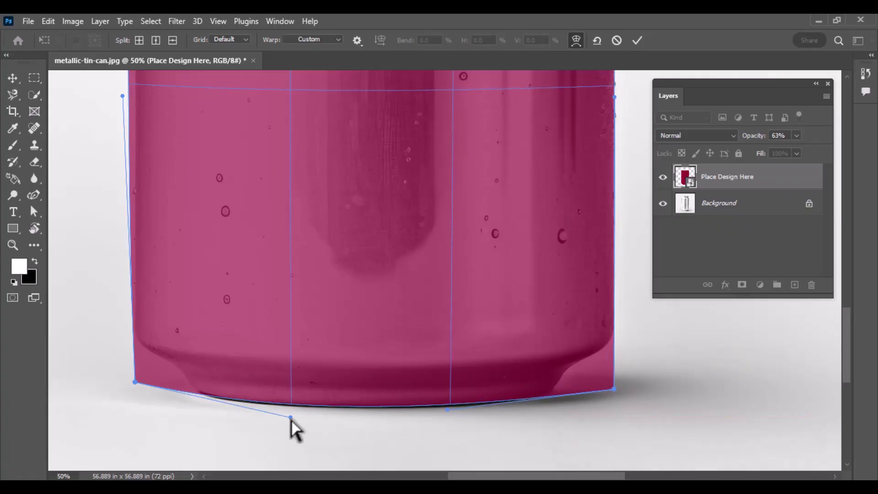
drag(291, 418, 293, 422)
- Pull the top-left warp corner in to the can's edge and commit the warp
scroll(843, 363, up, 10)
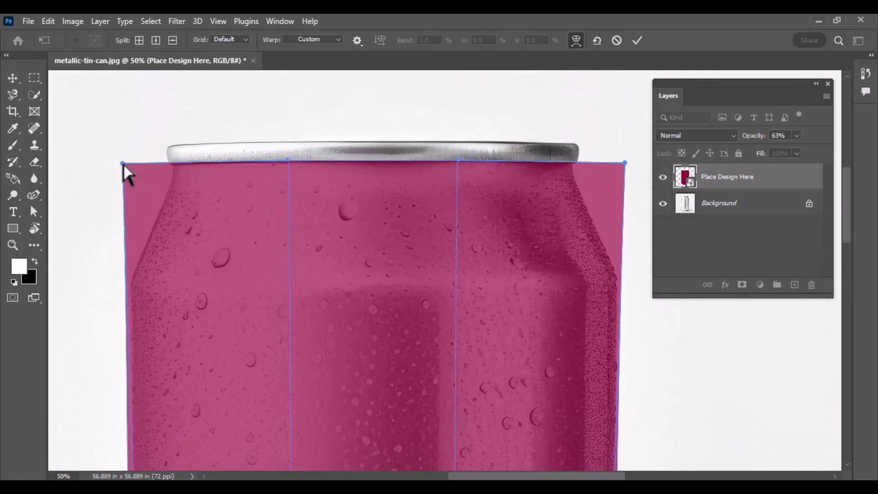
drag(123, 164, 133, 166)
scroll(856, 268, down, 8)
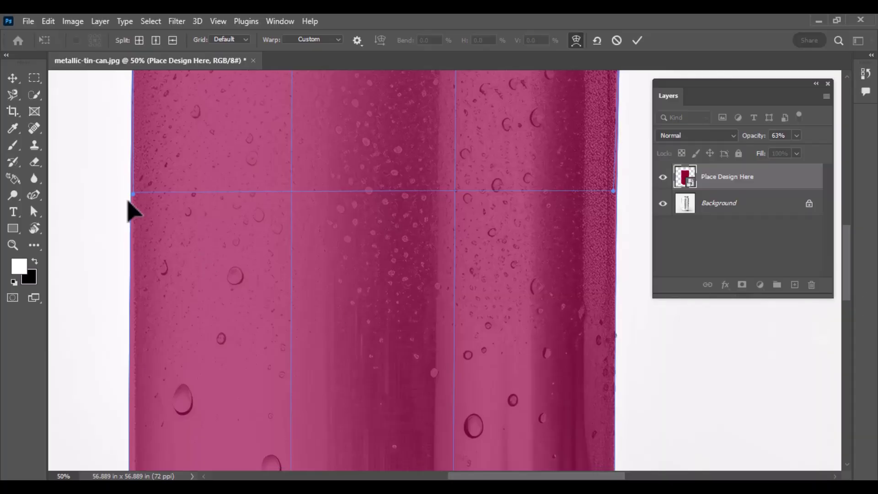
key(ctrl+minus)
key(ctrl+minus)
key(ctrl+minus)
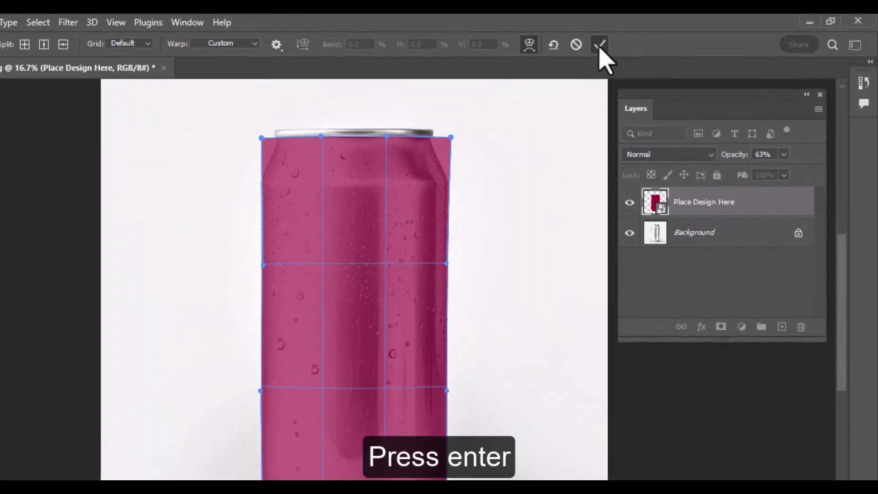
key(Return)
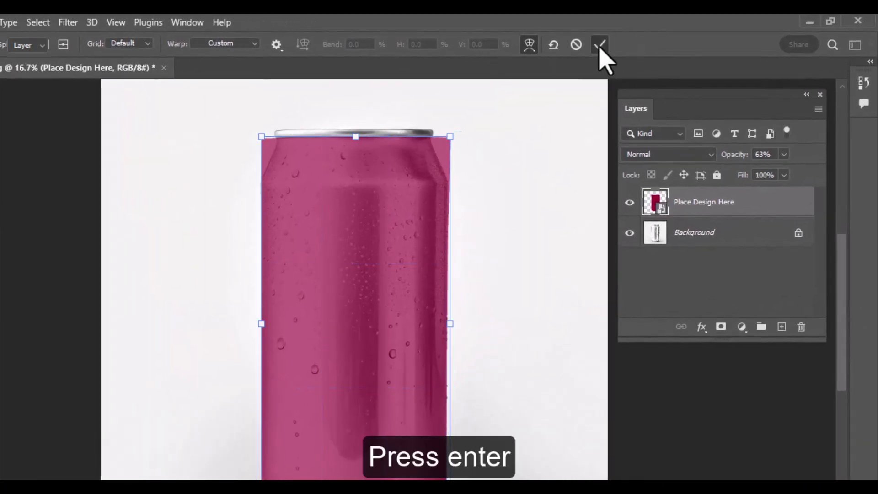
key(Return)
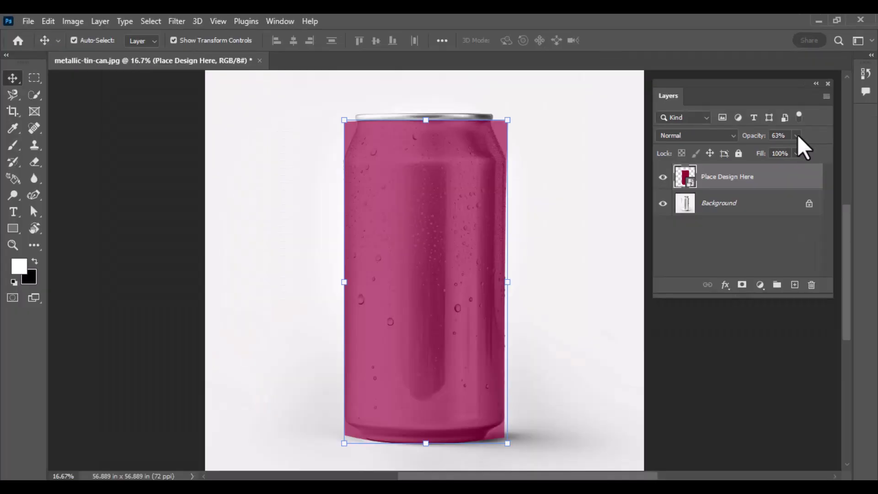
- Raise Place Design Here's opacity to 100%, then hide the layer
click(783, 154)
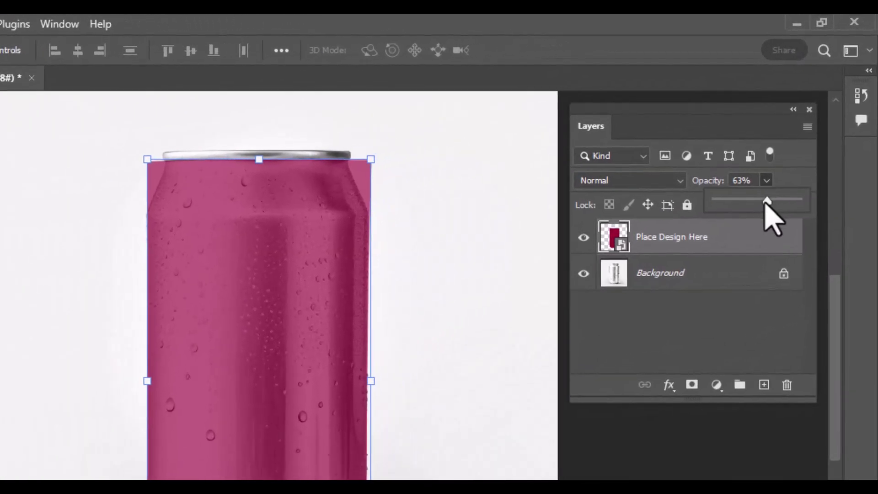
drag(767, 203, 819, 204)
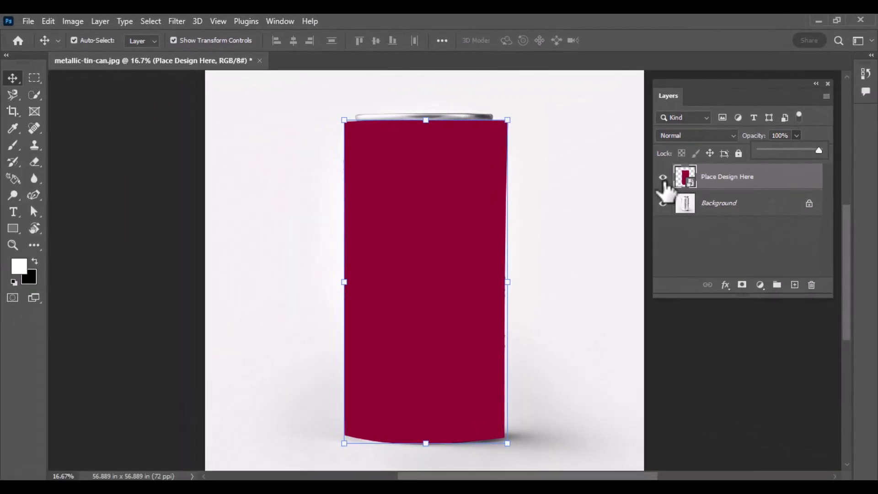
click(662, 177)
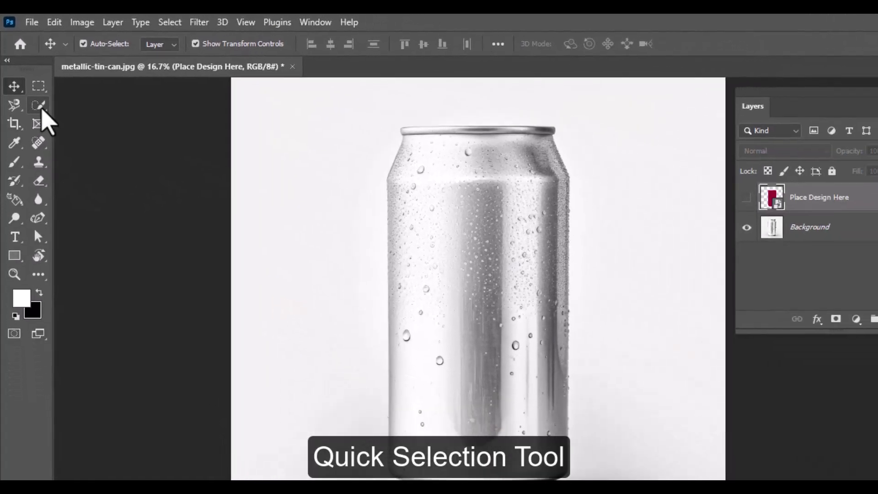
- Quick-select the can's body minus its bottom rim, then make Place Design Here visible again
click(45, 118)
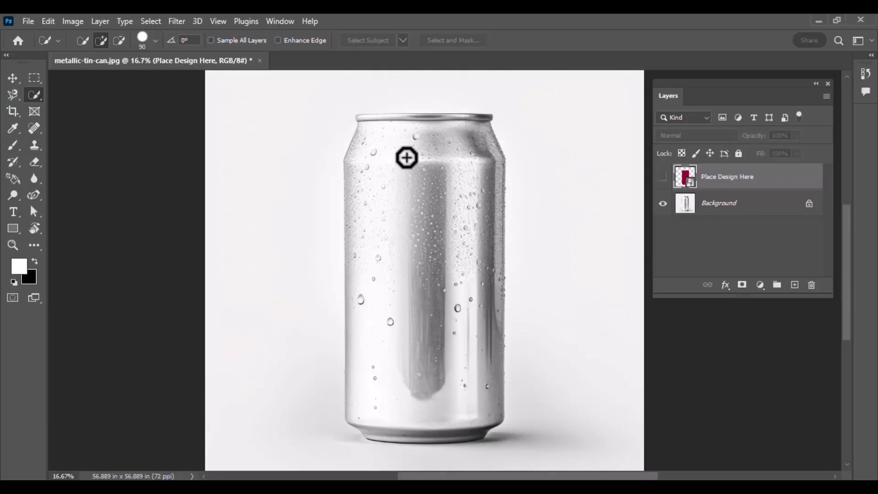
key(alt+bracketleft)
key(bracketright)
key(bracketright)
key(bracketright)
key(bracketright)
mouse_move(375, 141)
mouse_down()
mouse_move(446, 262)
mouse_move(465, 386)
mouse_up()
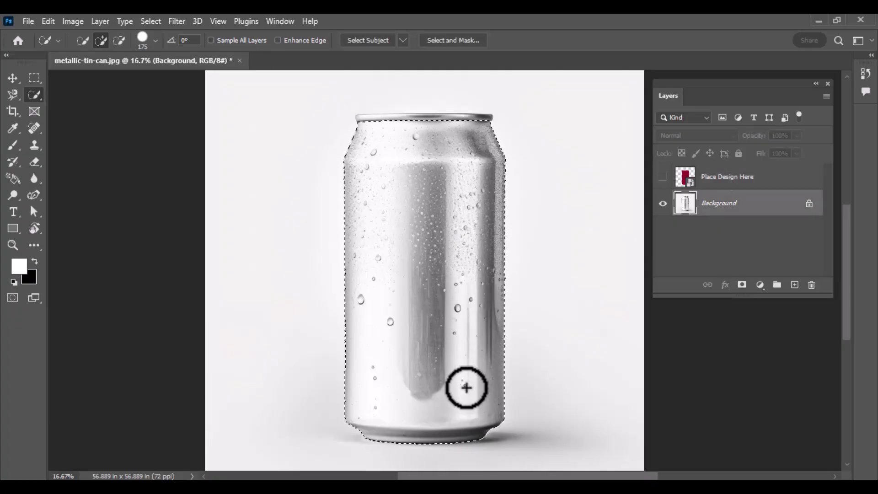
mouse_move(501, 429)
mouse_down()
mouse_move(451, 439)
mouse_move(402, 410)
mouse_up()
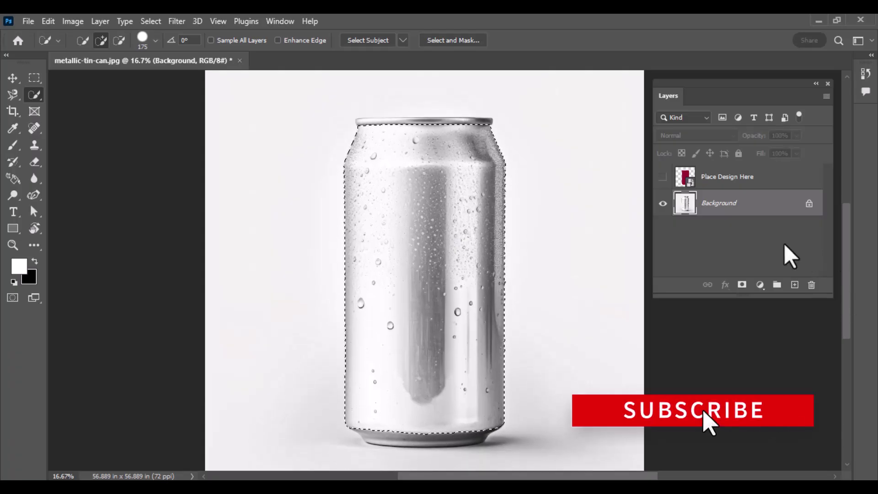
click(753, 177)
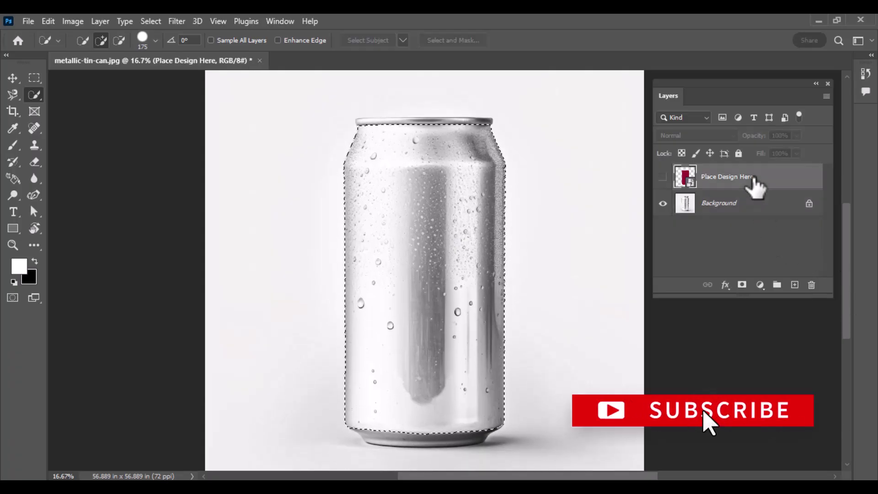
click(663, 178)
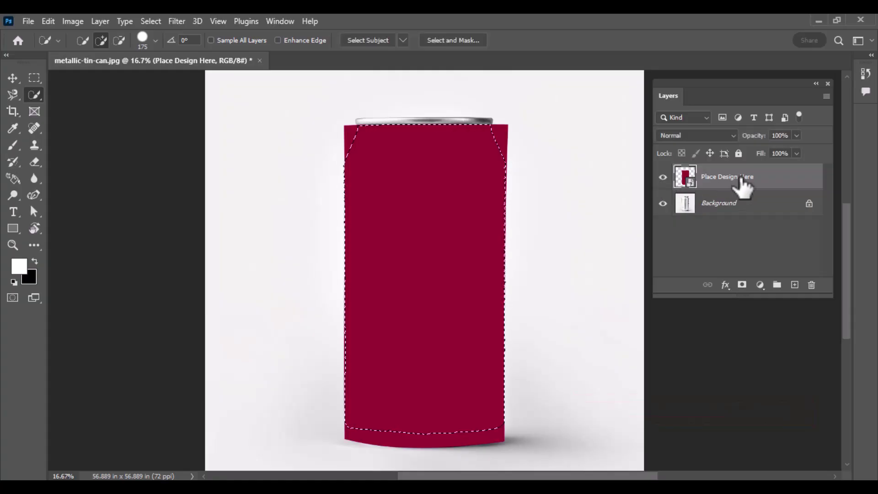
- Group Place Design Here into Group 1 and add a layer mask from the can selection
key(ctrl+g)
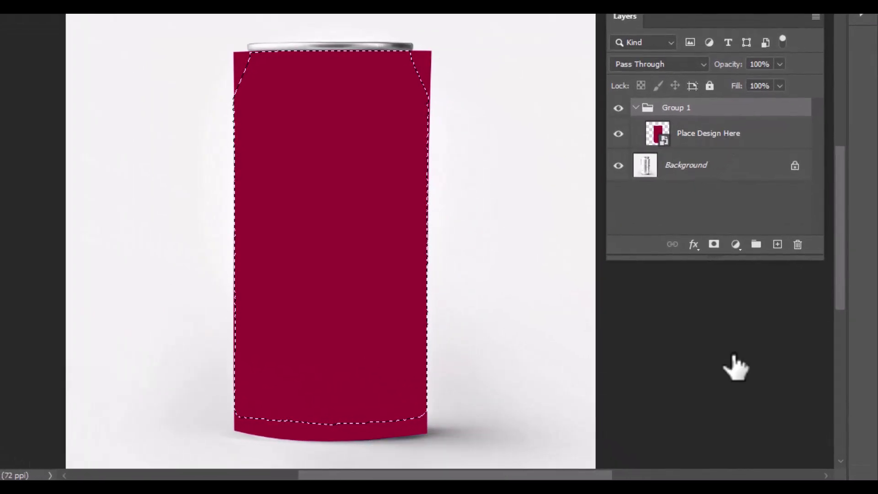
click(707, 236)
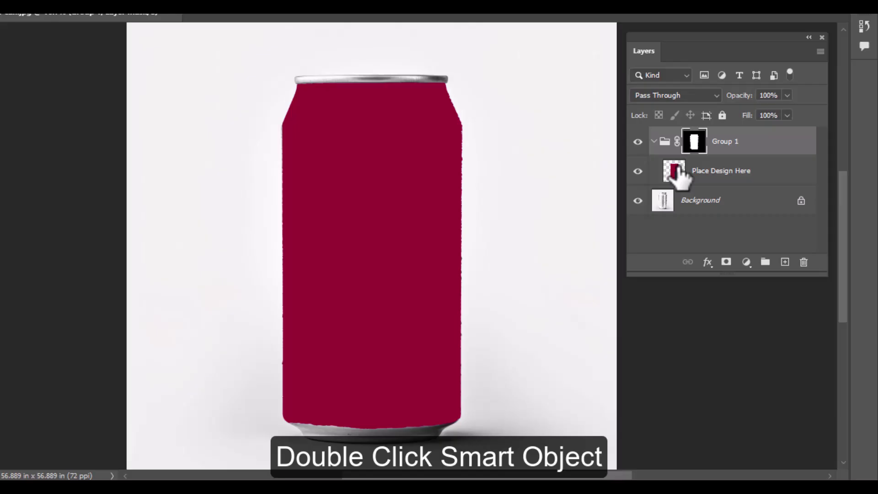
- Open the smart object's contents and place the embedded cane-drink label image
double_click(676, 170)
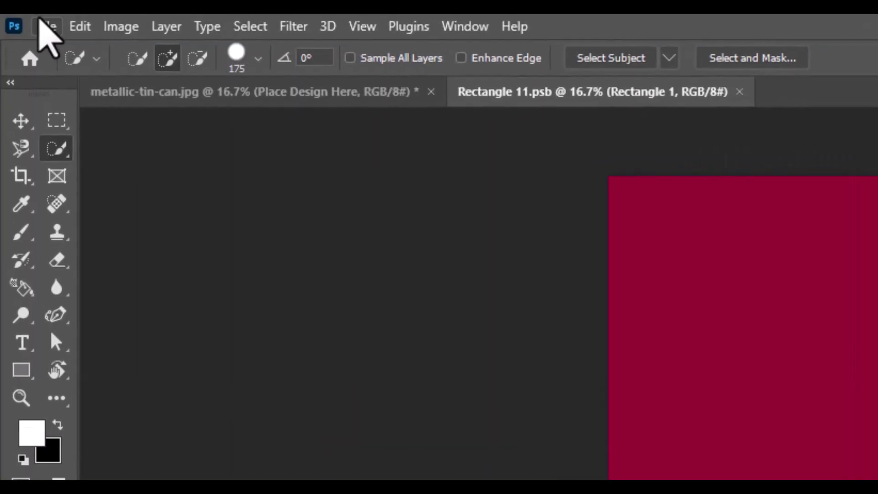
click(41, 26)
click(57, 434)
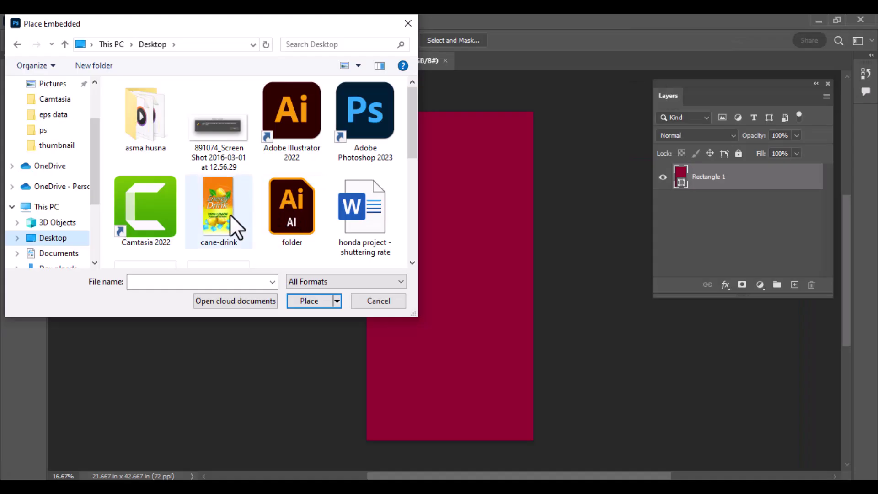
double_click(351, 323)
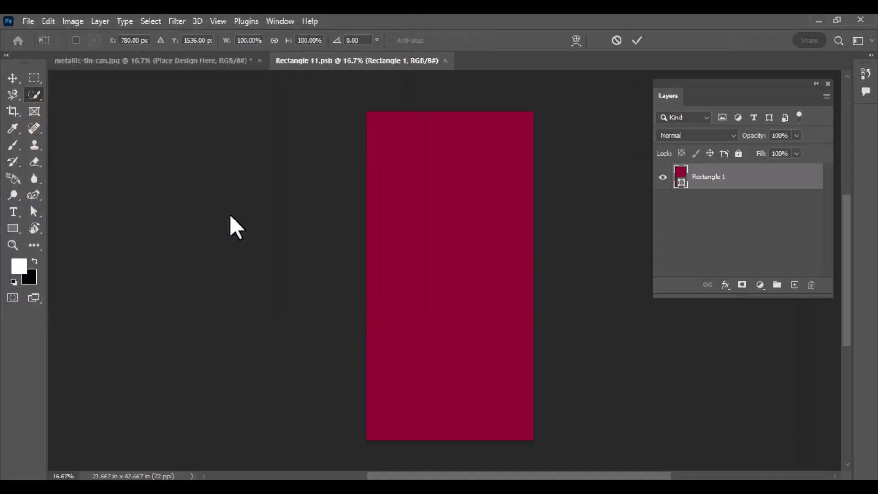
key(Return)
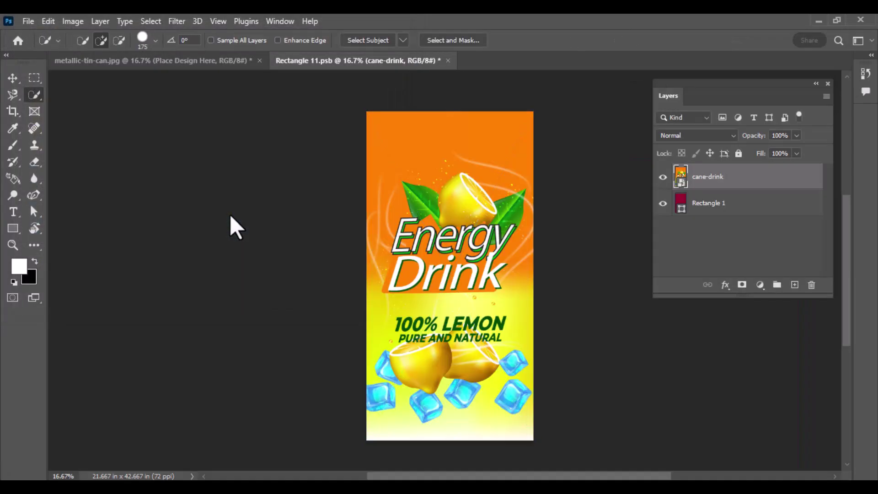
- Save and close the smart object contents, confirming the notice
key(ctrl+s)
key(ctrl+w)
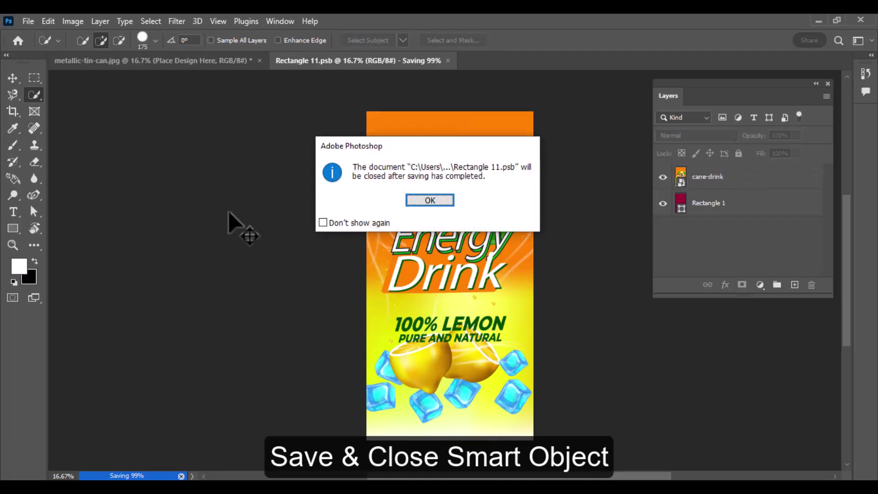
key(Return)
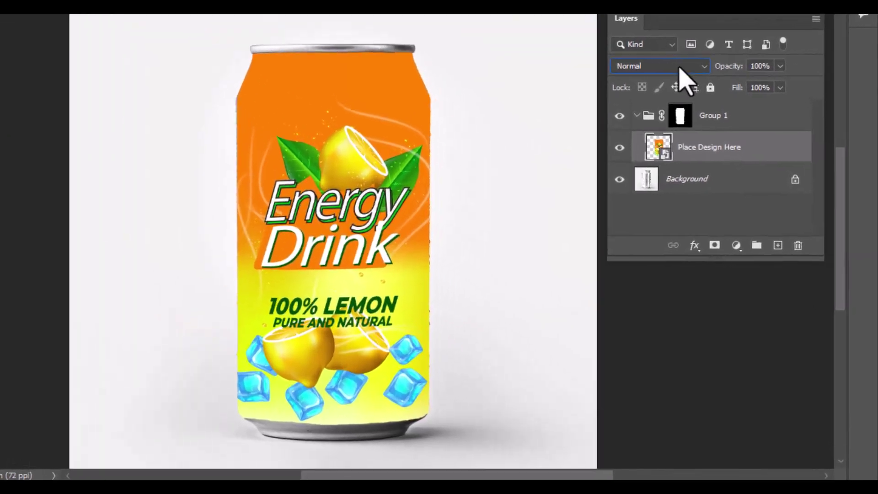
- Change Place Design Here's blend mode from the Layers panel dropdown to Linear Burn
click(711, 133)
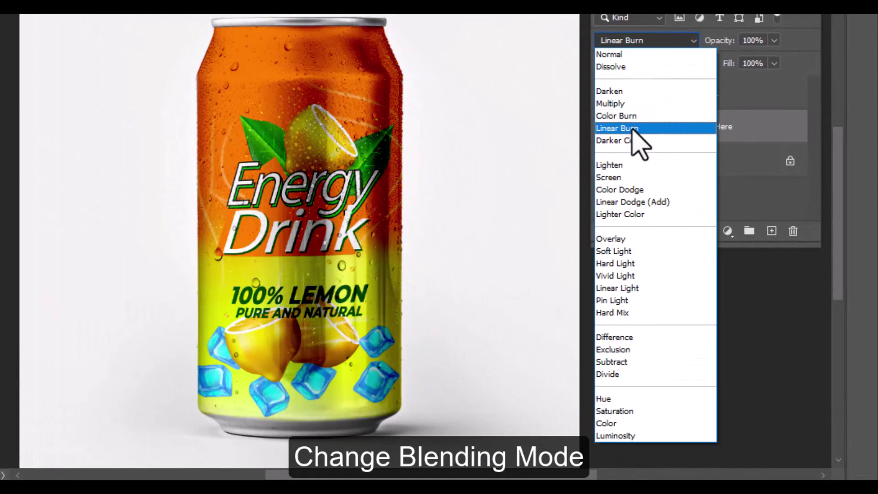
click(638, 129)
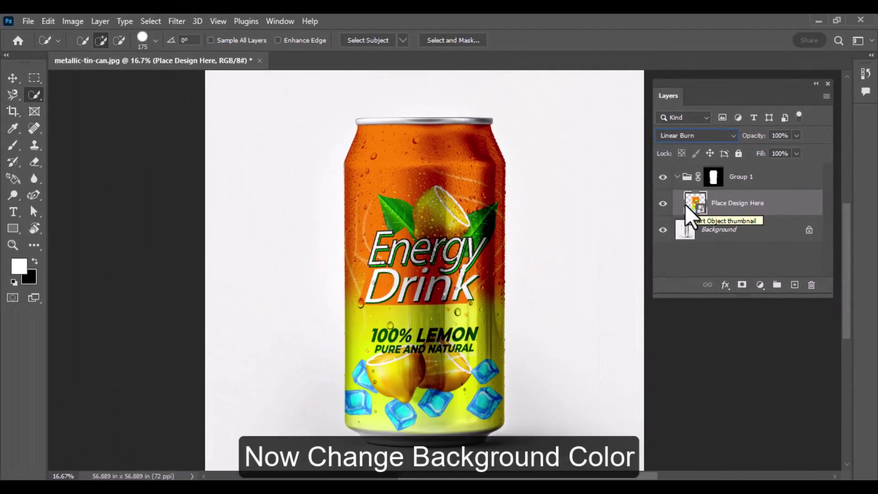
- Hide Group 1 and select the whole silver can on the Background layer
click(663, 177)
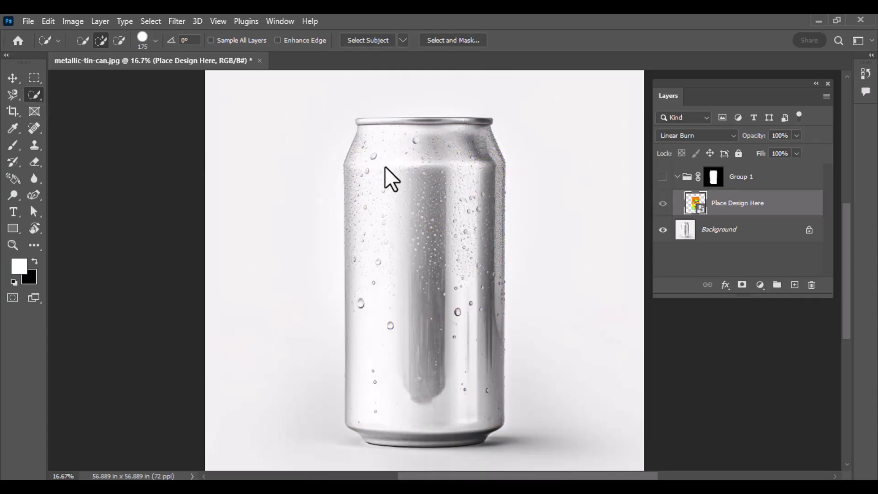
click(760, 239)
mouse_move(446, 130)
mouse_down()
mouse_move(458, 185)
mouse_move(400, 195)
mouse_move(476, 248)
mouse_move(474, 360)
mouse_up()
drag(668, 96, 567, 136)
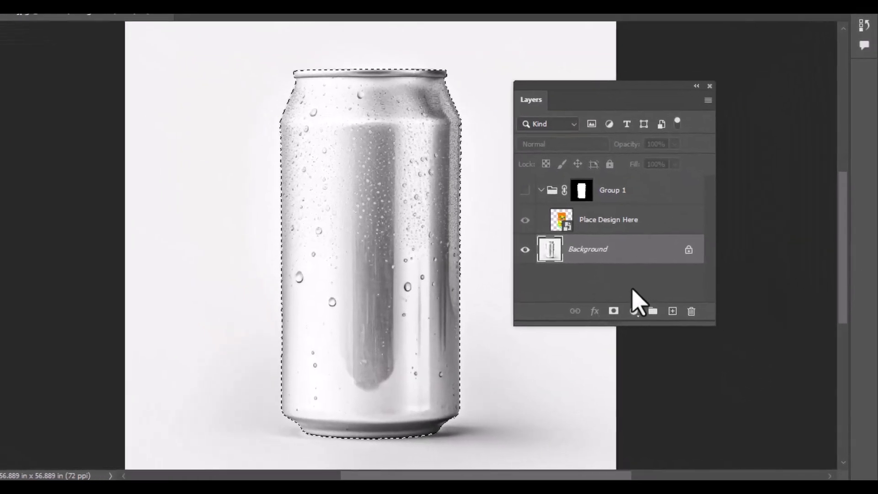
- Add a Solid Color fill layer in pale yellow ffcc66 over the can selection
click(634, 311)
click(662, 64)
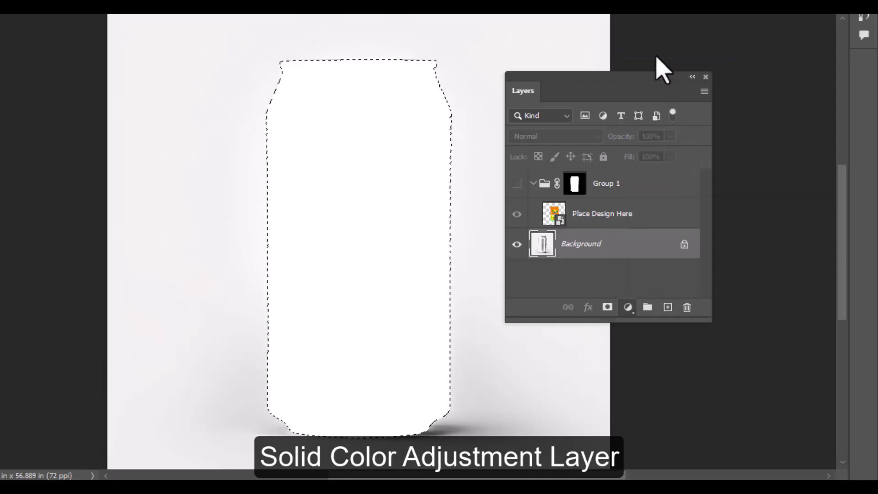
click(511, 104)
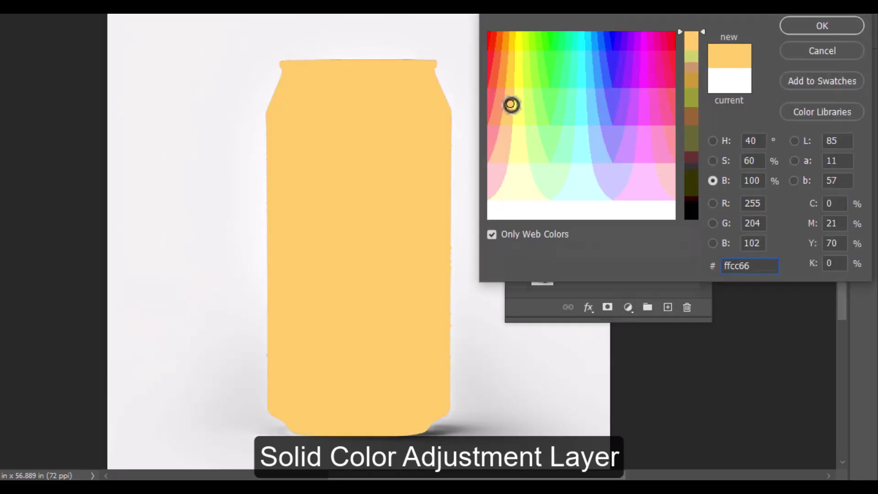
click(808, 27)
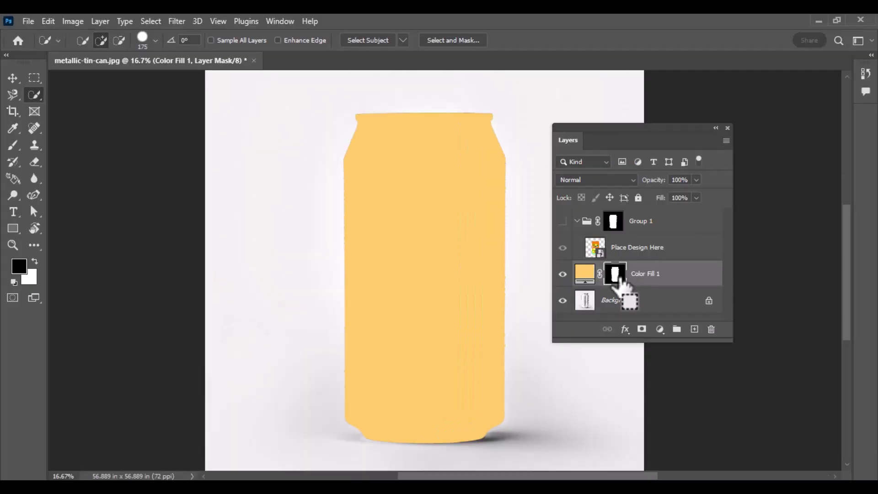
- Invert the fill's mask to surround the can, deselect, and show Group 1
key(ctrl+i)
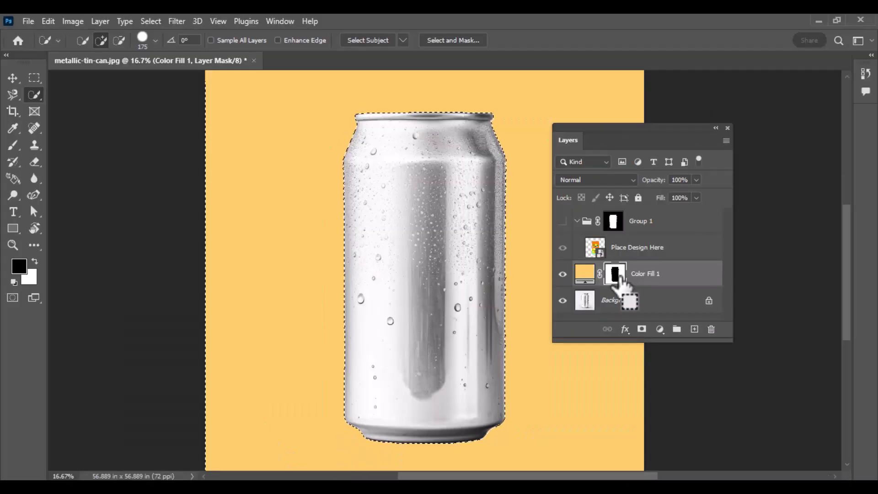
key(ctrl+d)
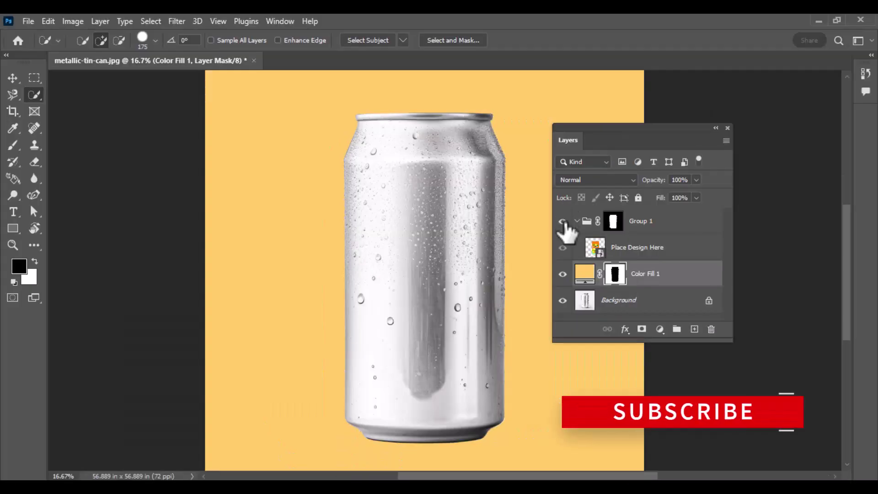
click(563, 221)
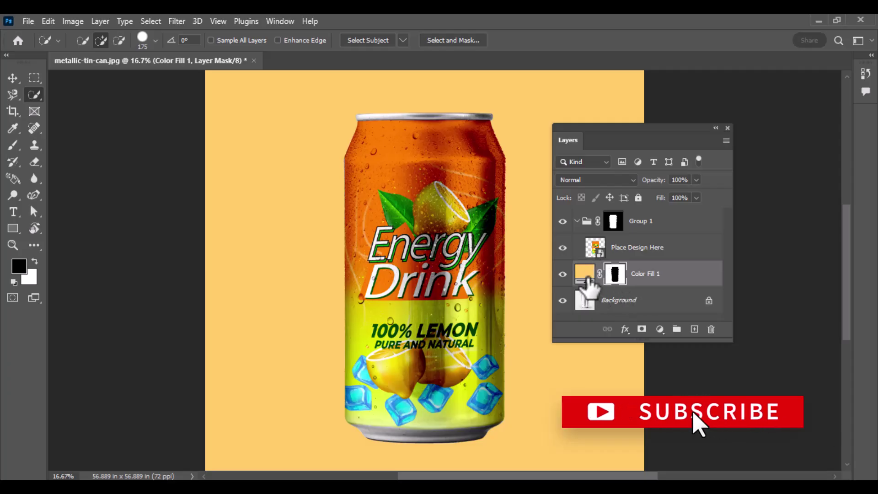
- Recolour the fill to sampled orange ff6600 in Linear Burn and duplicate the Background layer
double_click(589, 279)
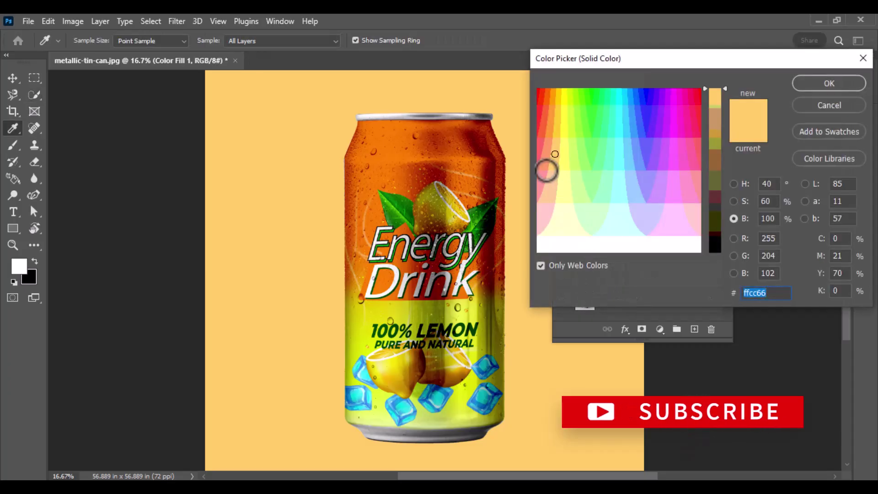
click(396, 150)
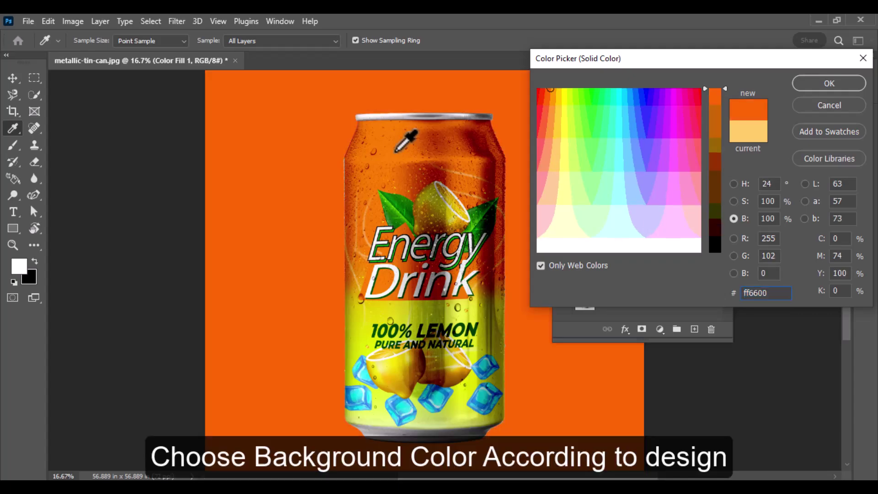
click(810, 84)
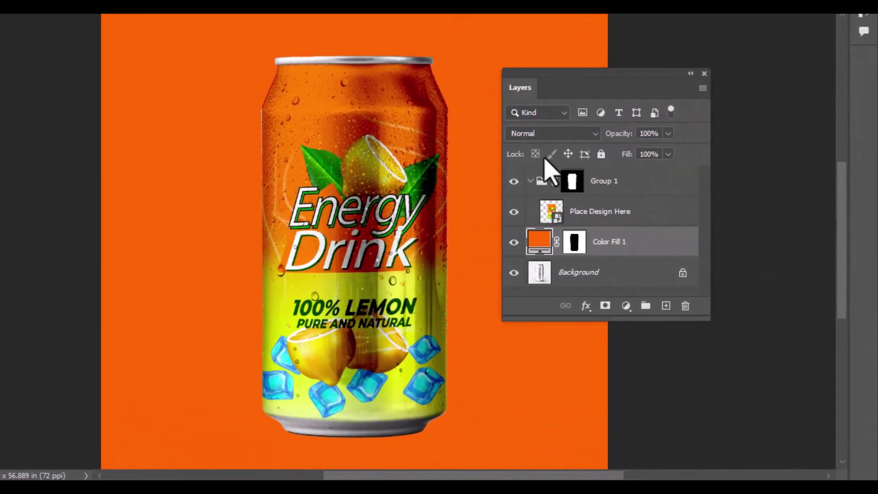
click(564, 133)
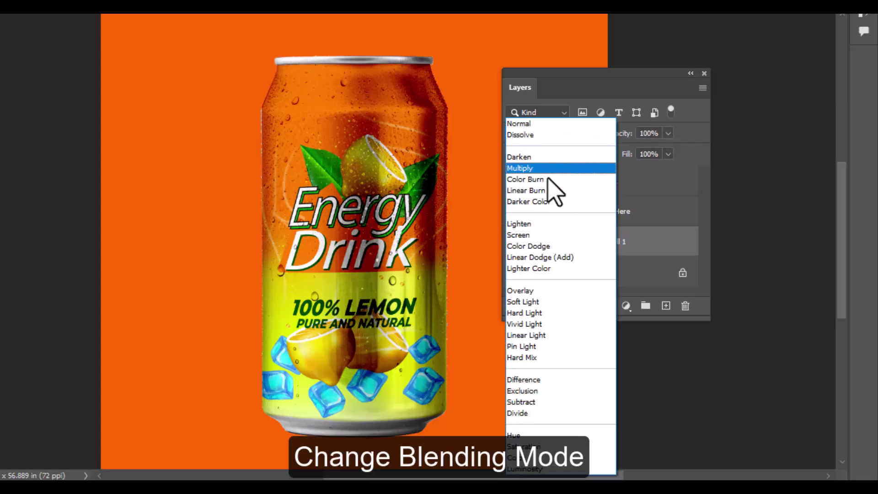
click(558, 191)
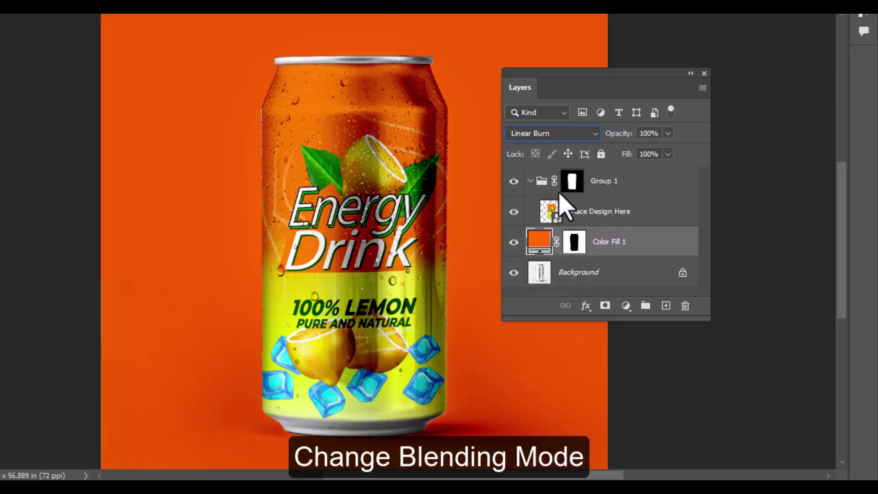
click(572, 274)
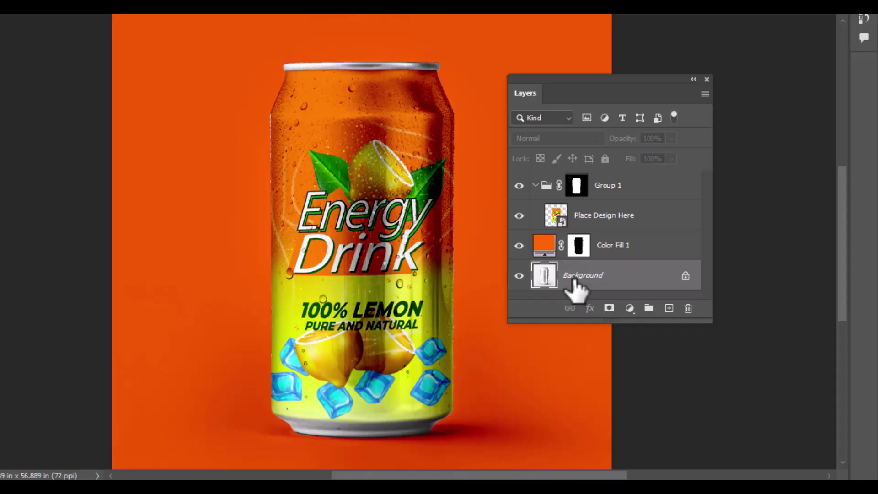
key(ctrl+j)
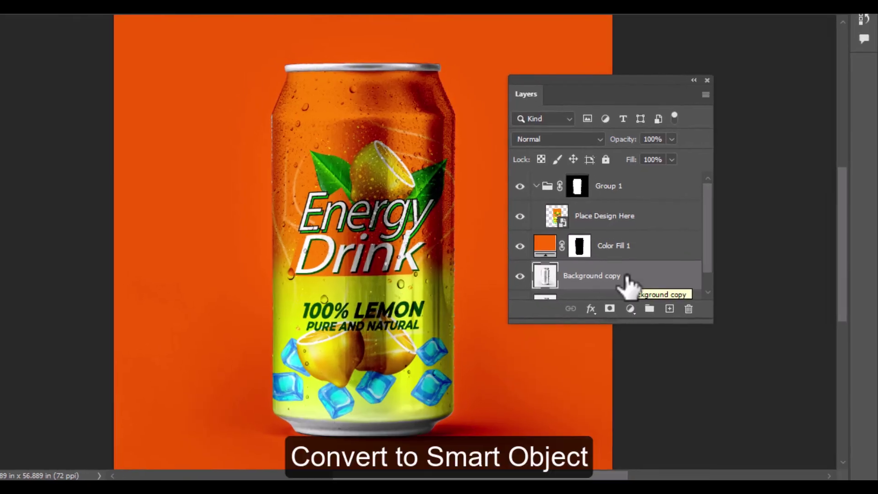
- Convert Background copy to a smart object and move it above Place Design Here in Group 1
right_click(626, 276)
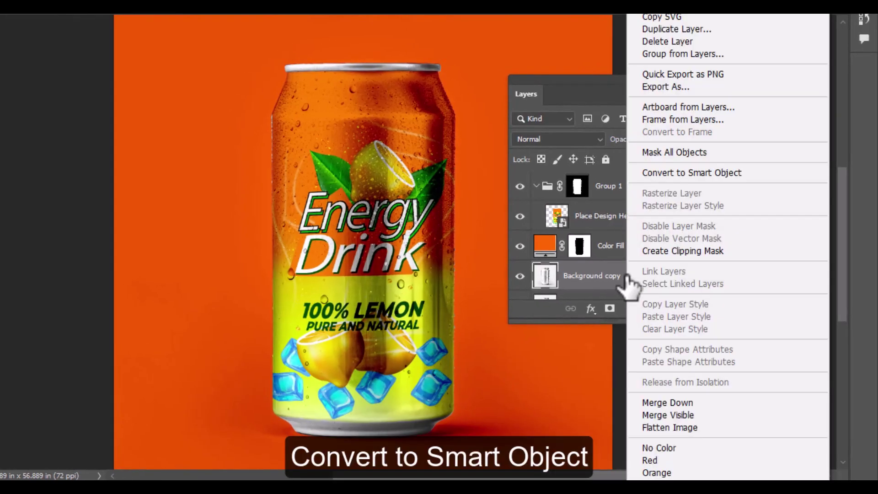
click(679, 174)
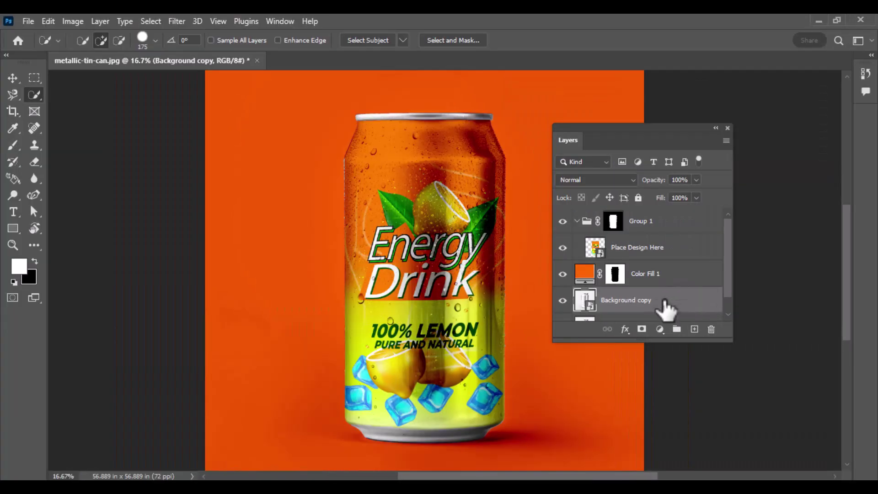
drag(661, 293, 661, 240)
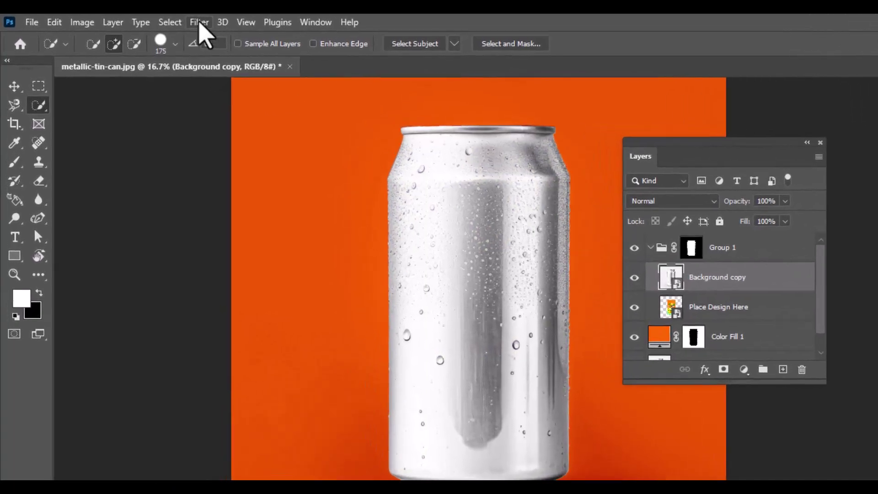
click(176, 21)
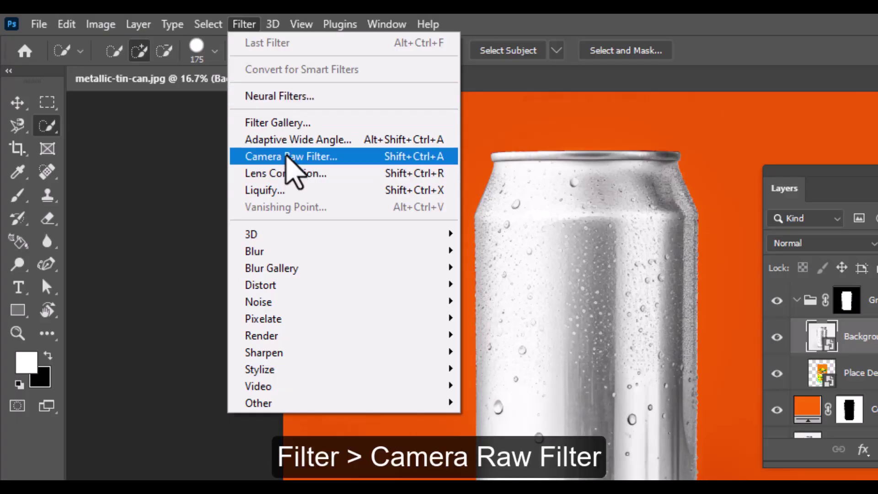
- Apply a Camera Raw Filter to Background copy with Exposure -3.75 and Whites +79
click(289, 157)
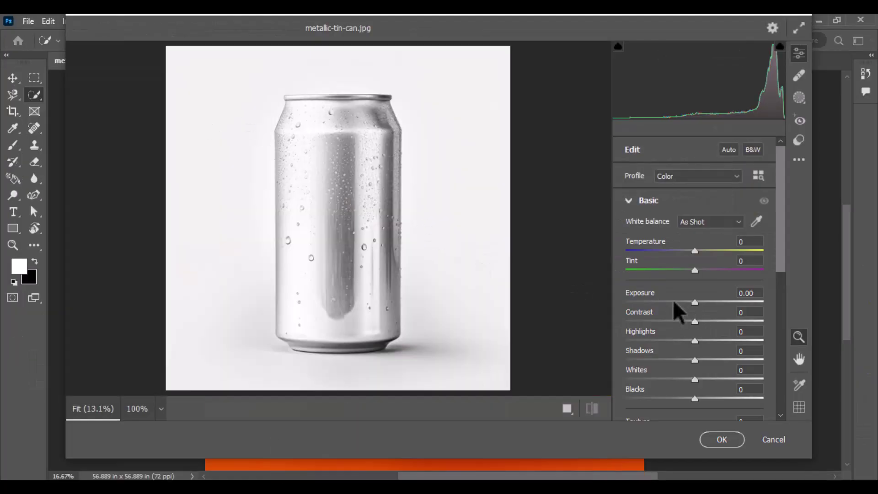
drag(673, 302, 646, 301)
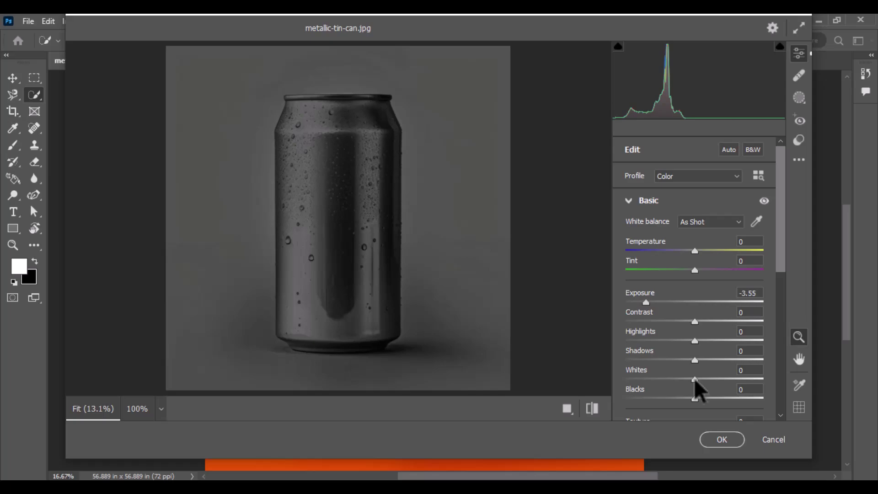
drag(694, 378, 748, 379)
click(720, 439)
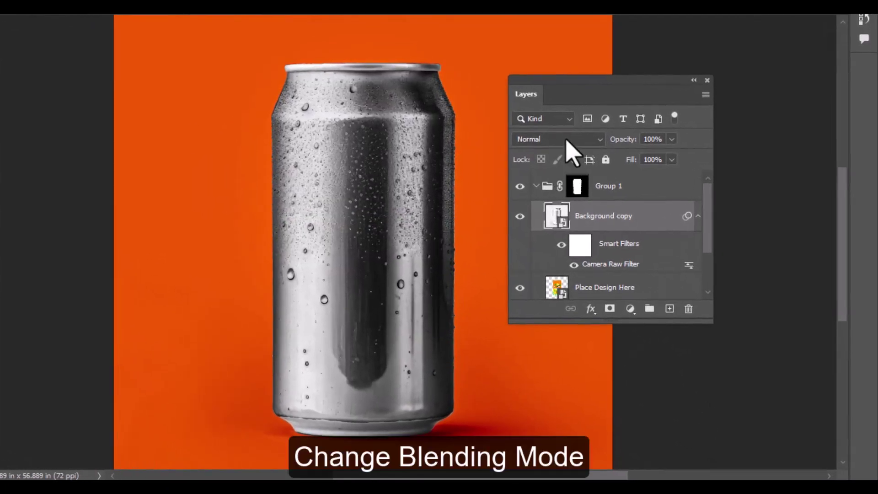
- Blend Background copy in Screen mode at 45% fill, then zoom out to see the whole artwork
click(566, 140)
click(564, 239)
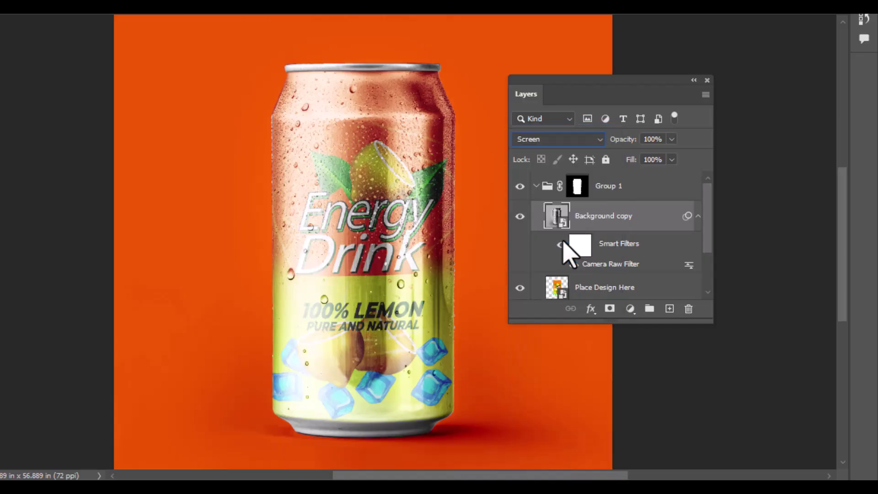
click(671, 160)
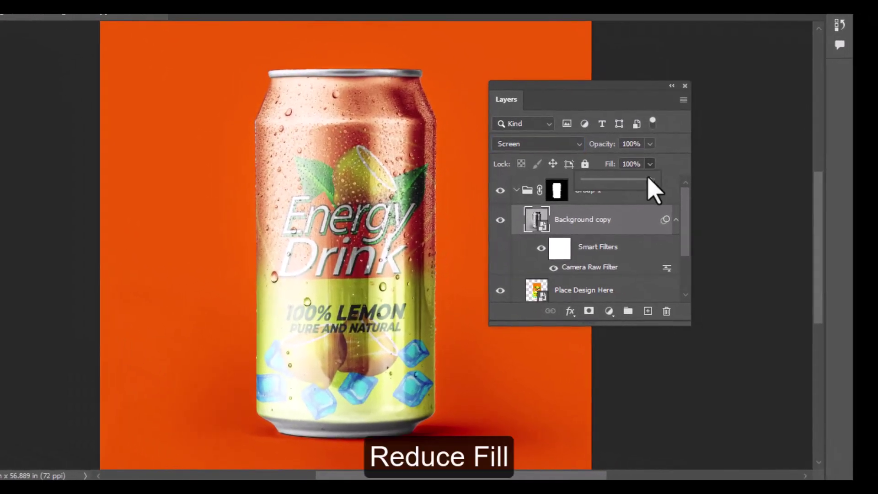
drag(650, 180, 613, 180)
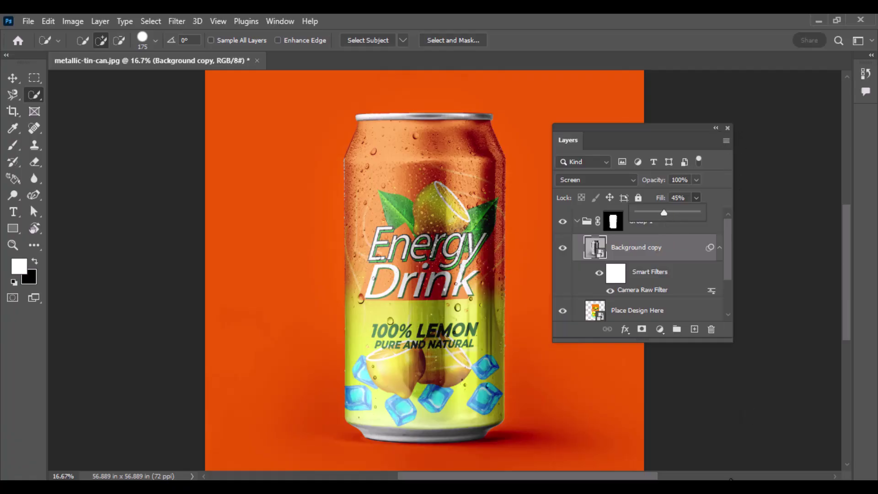
key(ctrl+minus)
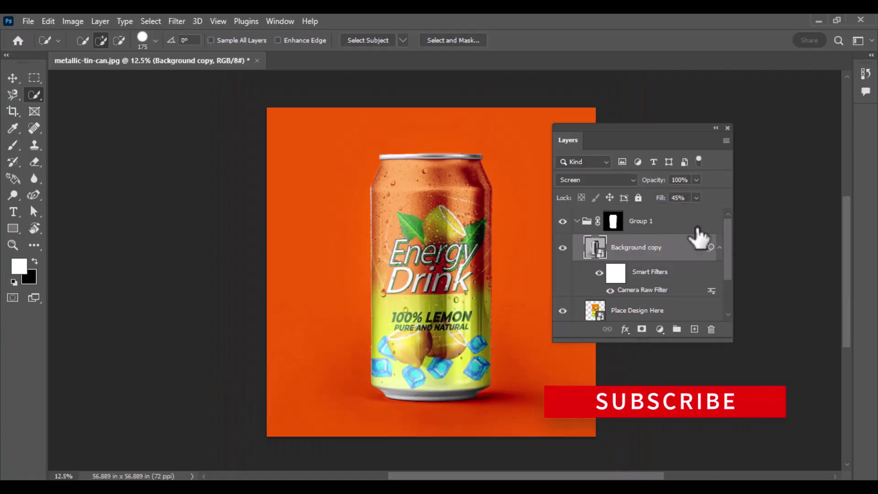
drag(641, 128, 716, 130)
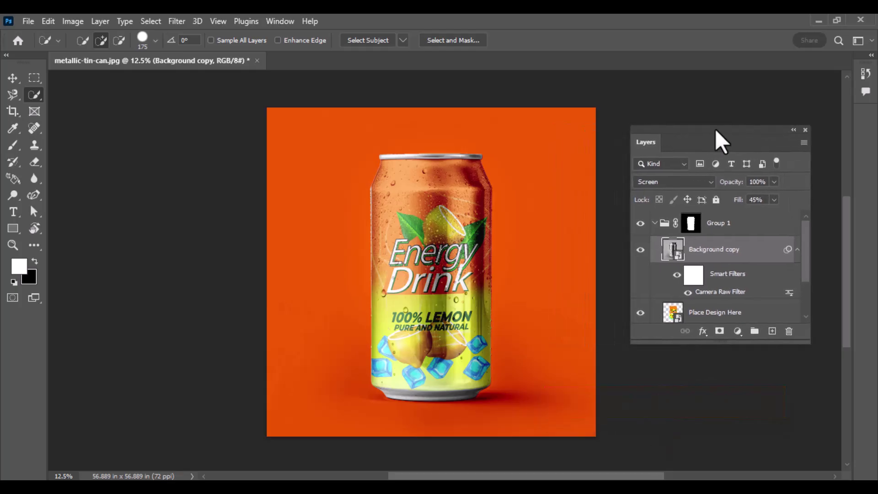